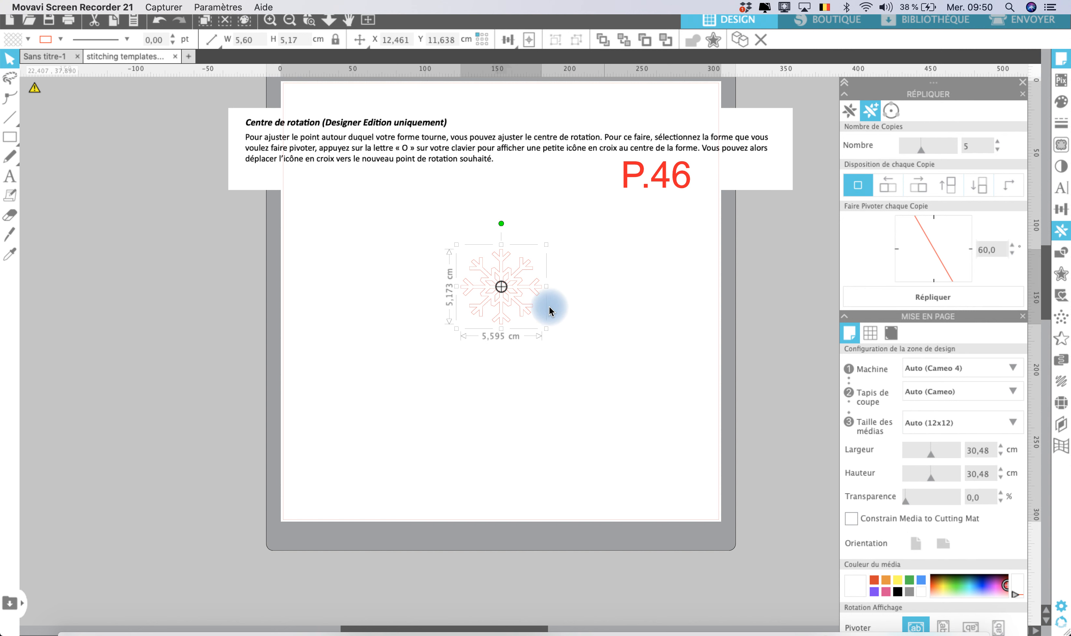
# Hide the rotation centre marker of the snowflake at the middle of the page
pyautogui.click(538, 317)
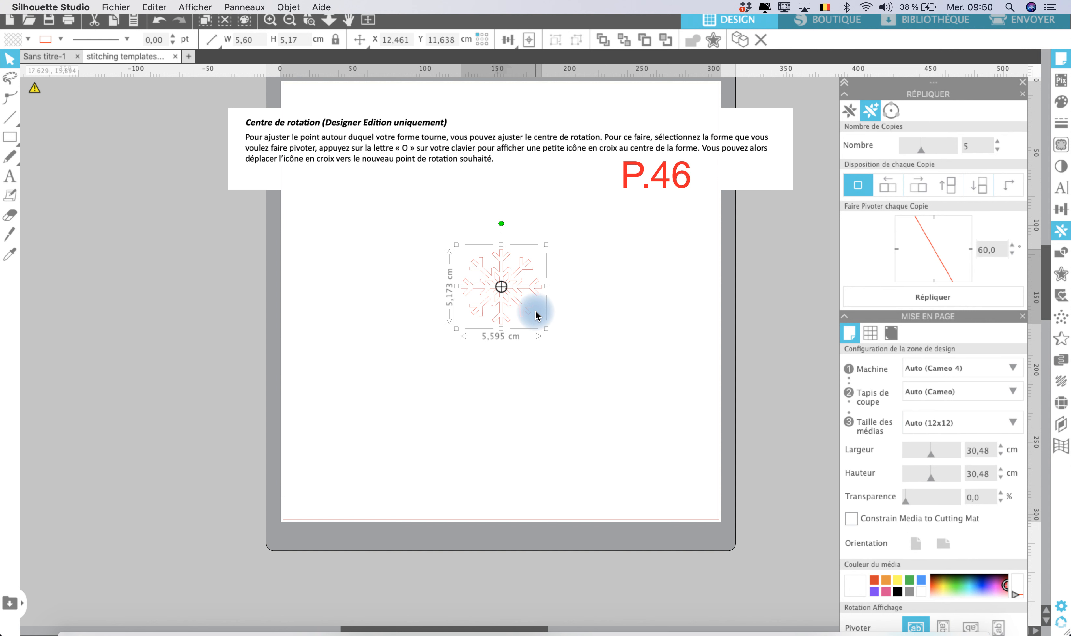
pyautogui.press('o')
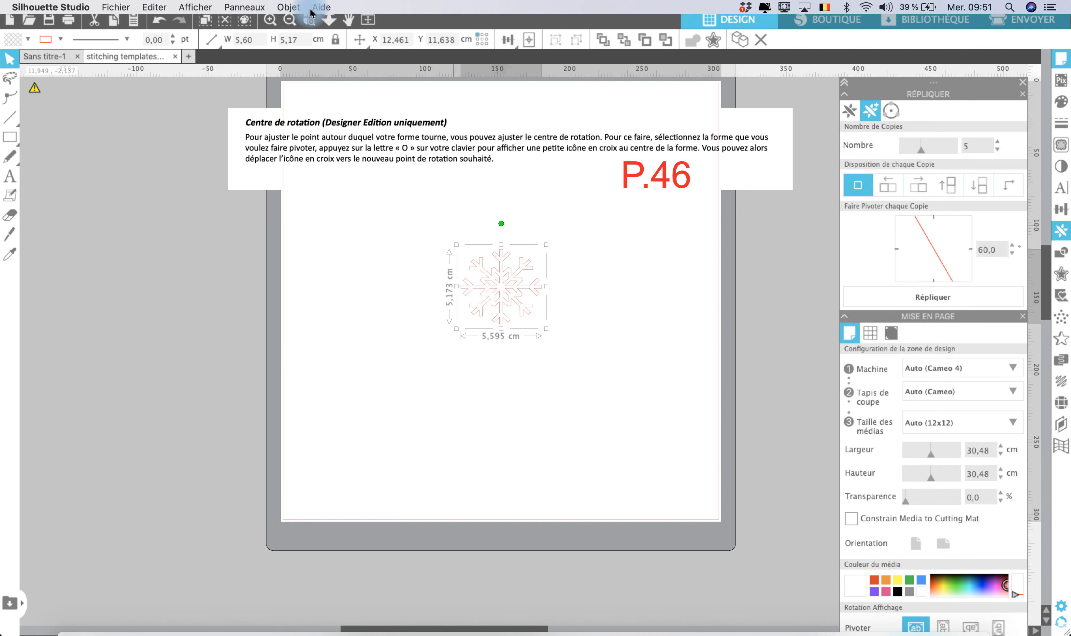
pyautogui.click(322, 7)
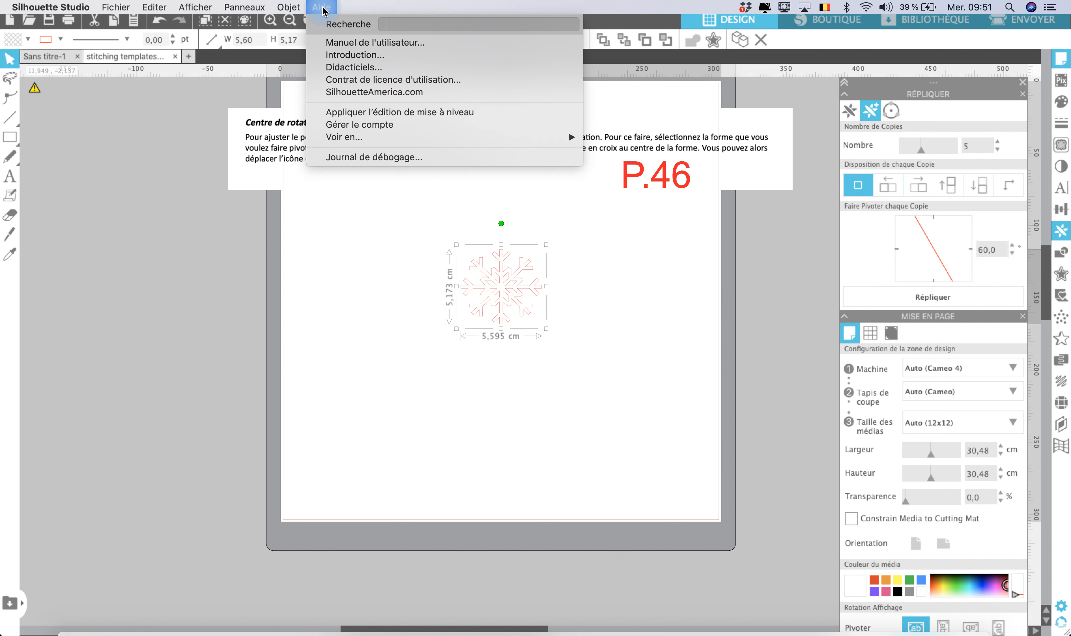
pyautogui.click(141, 265)
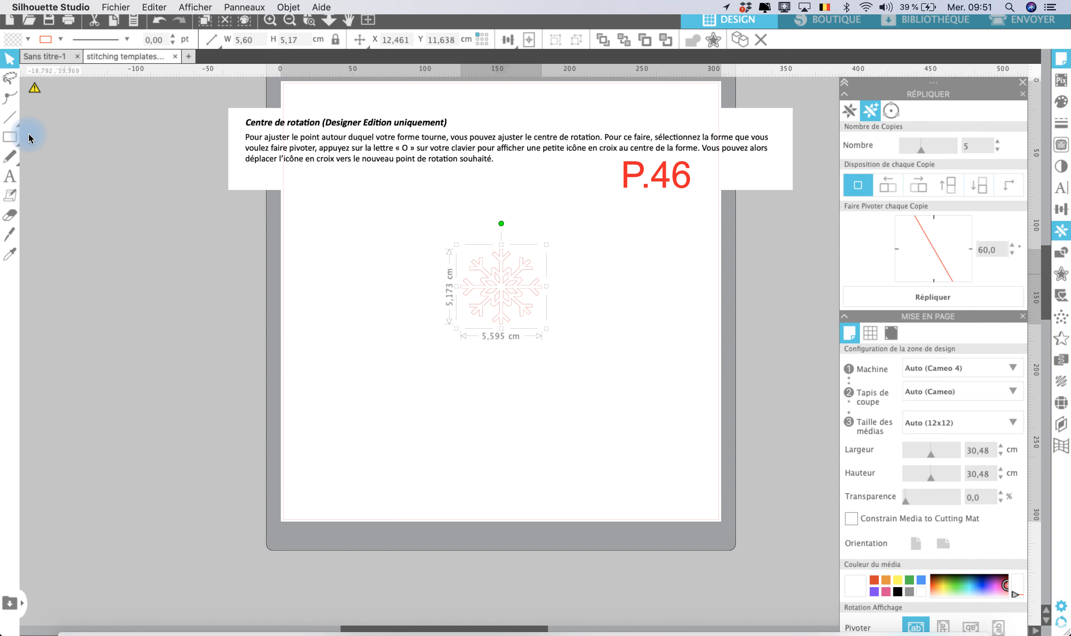
# Remove the explanatory note about the rotation centre and the P.46 label from above the snowflake
pyautogui.click(534, 163)
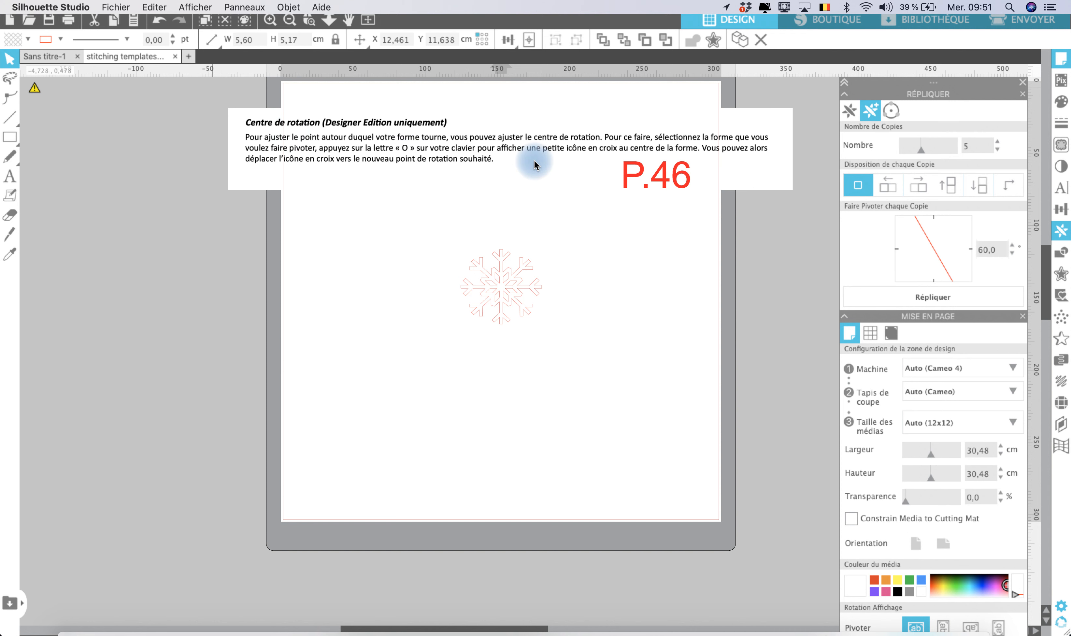
pyautogui.click(748, 213)
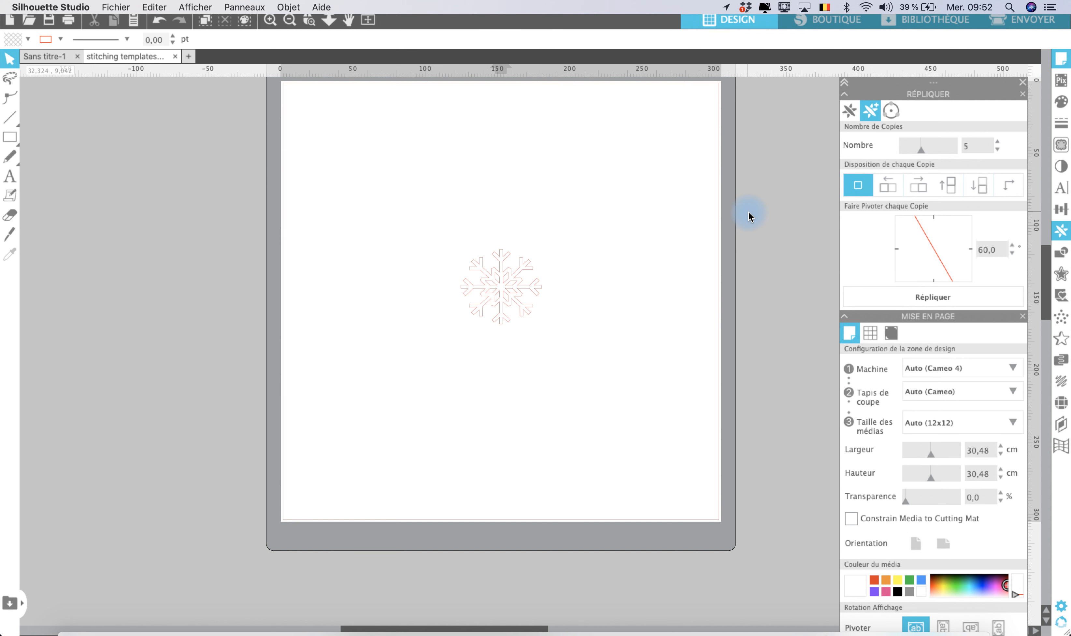
# Select the snowflake and show the basic replication options with mirror and rotated copies
pyautogui.click(510, 315)
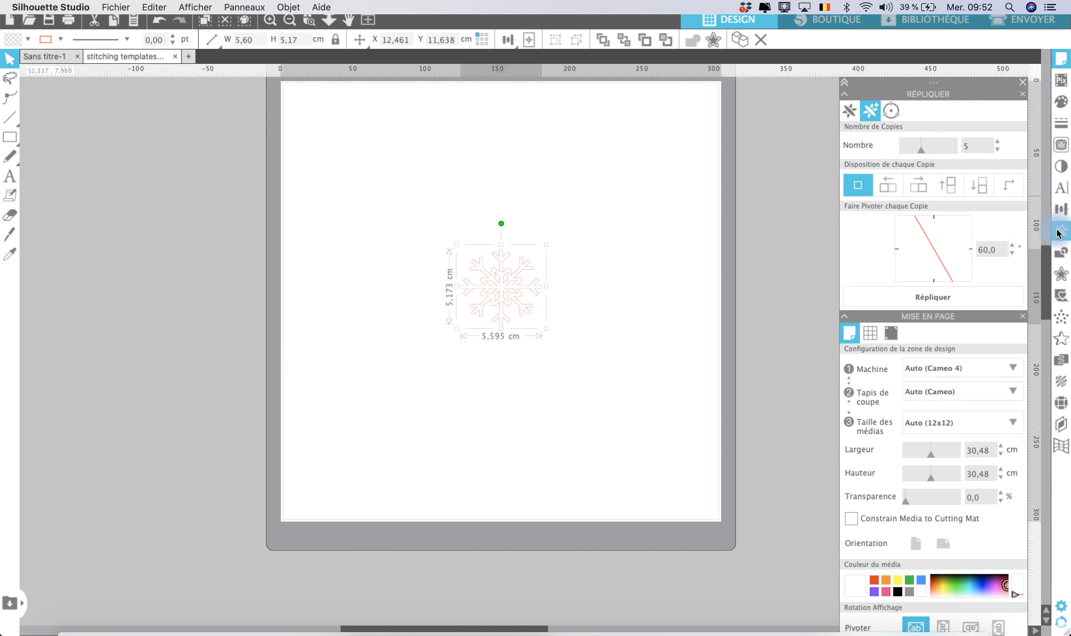
pyautogui.click(850, 111)
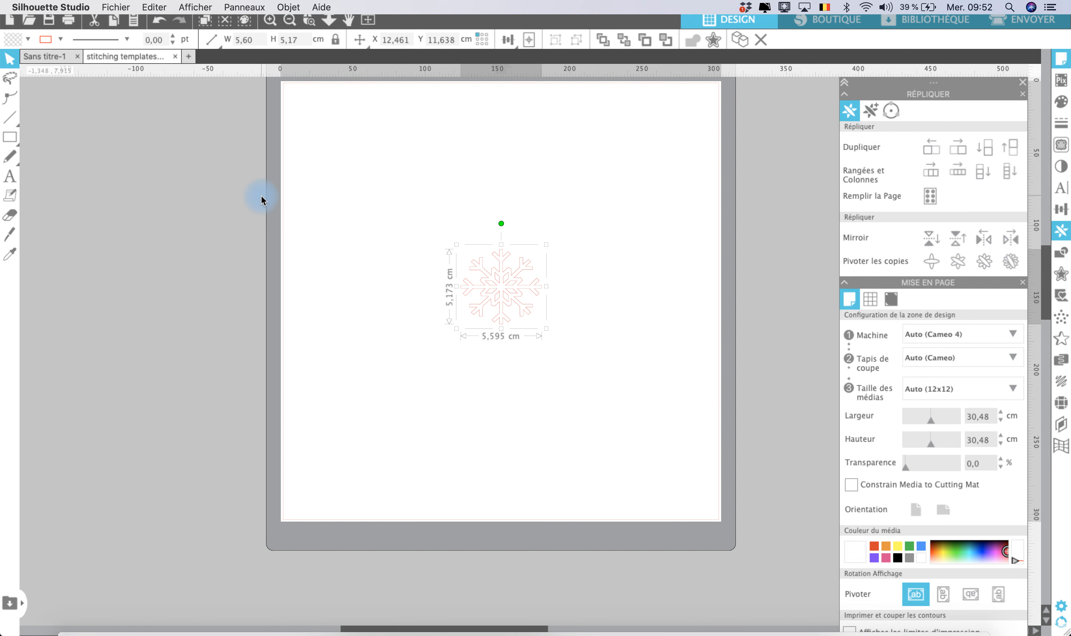
pyautogui.click(949, 261)
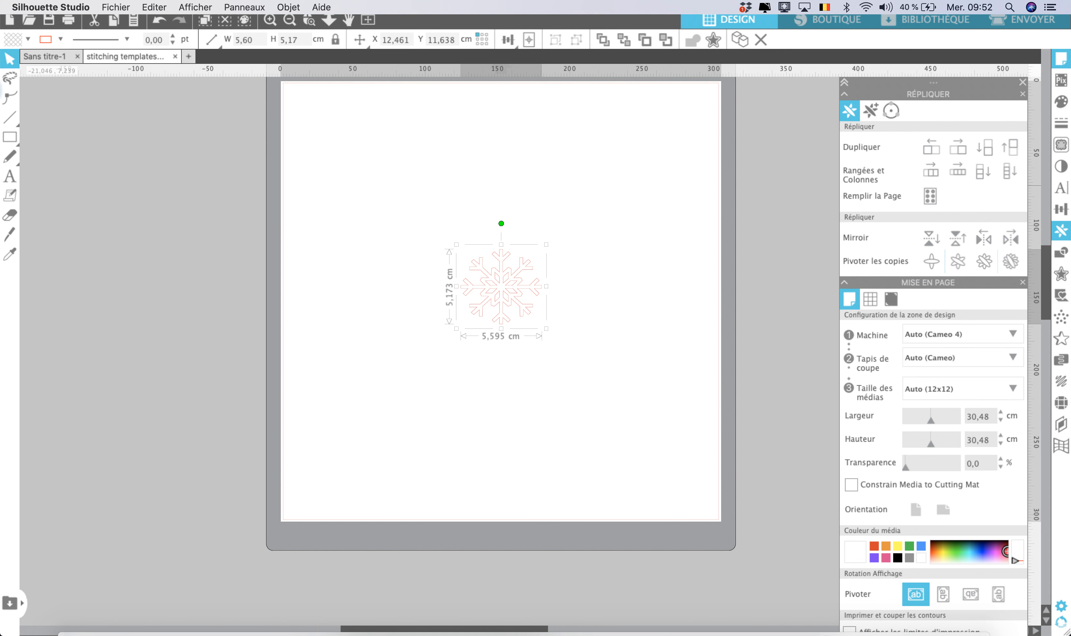
# Draw a tall, narrow ellipse about 2.8 cm wide and 11.4 cm high in the page's upper right area
pyautogui.moveTo(13, 137)
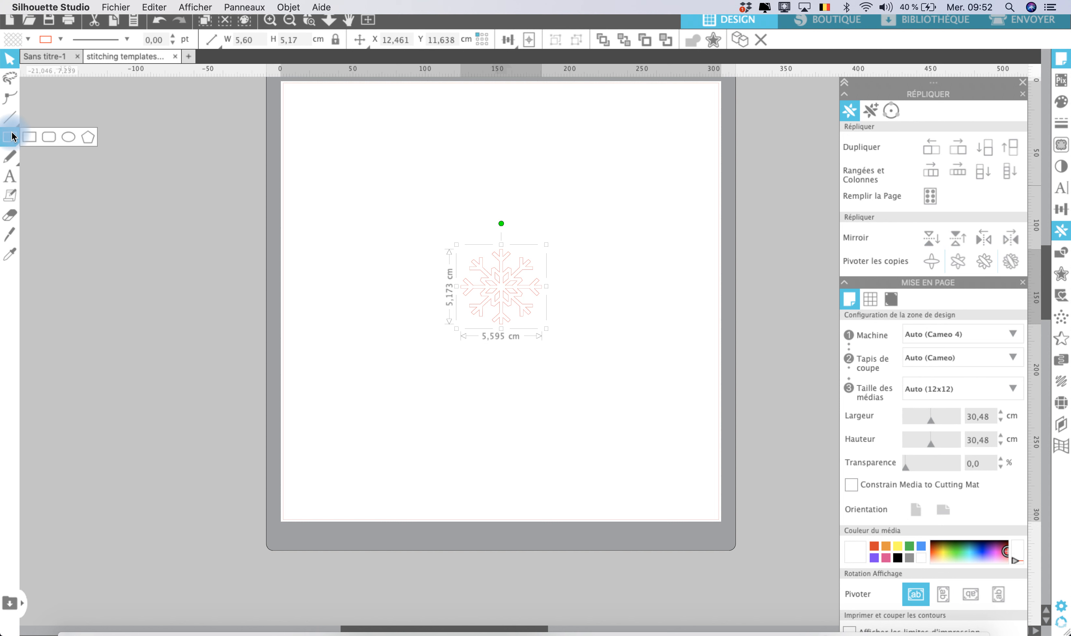
pyautogui.click(69, 137)
pyautogui.moveTo(621, 151)
pyautogui.mouseDown()
pyautogui.moveTo(626, 330)
pyautogui.moveTo(661, 312)
pyautogui.mouseUp()
pyautogui.click(958, 261)
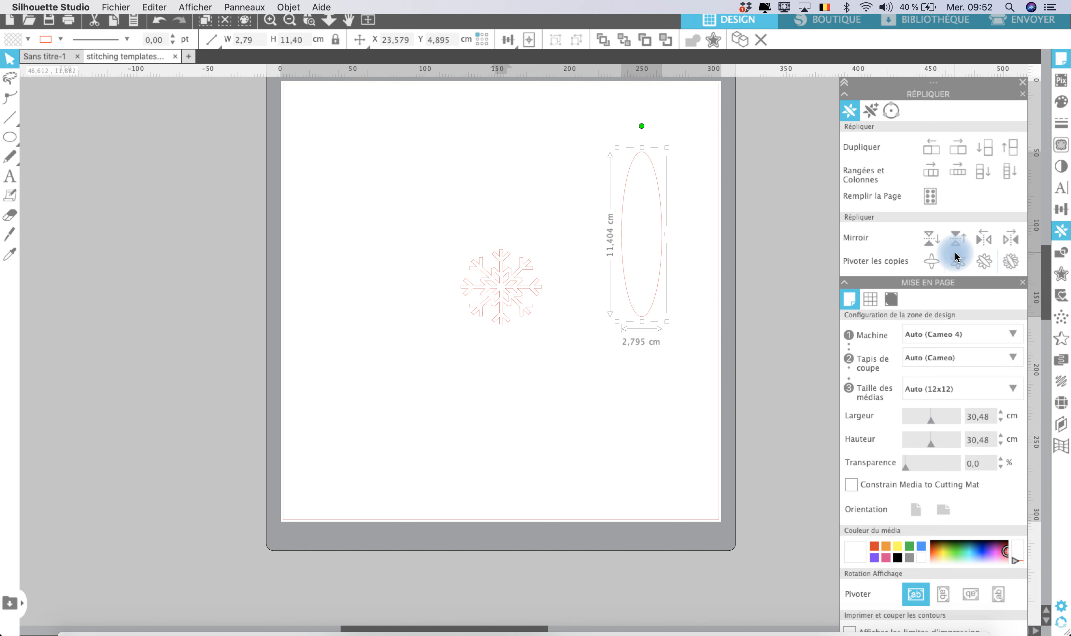
# Try replicating the ellipse with one, two and three rotated copies, undoing all of them
pyautogui.click(934, 267)
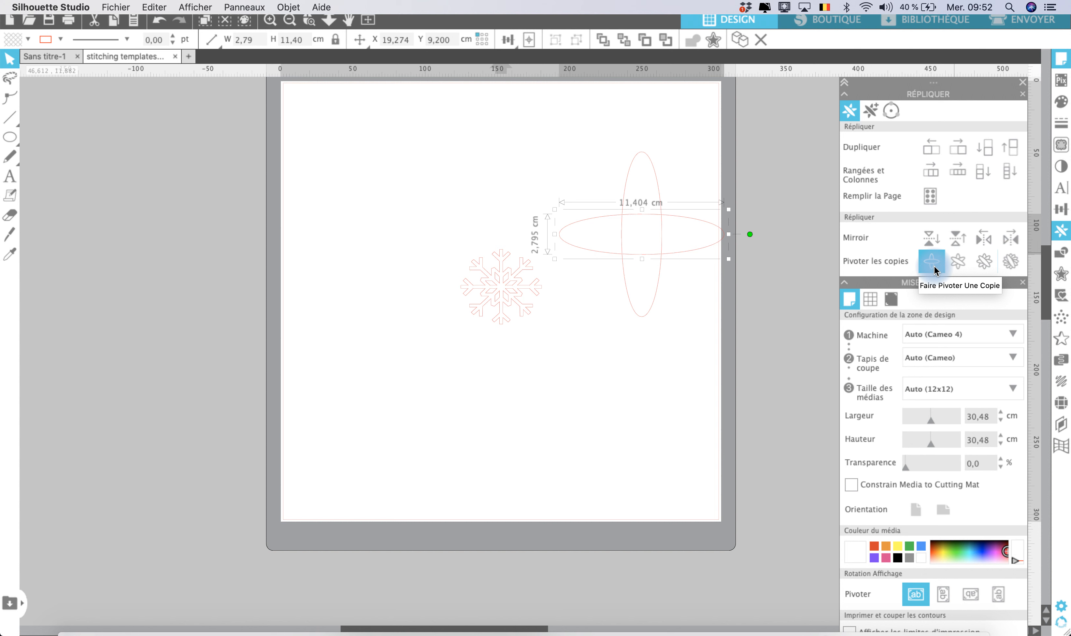
pyautogui.press('super+z')
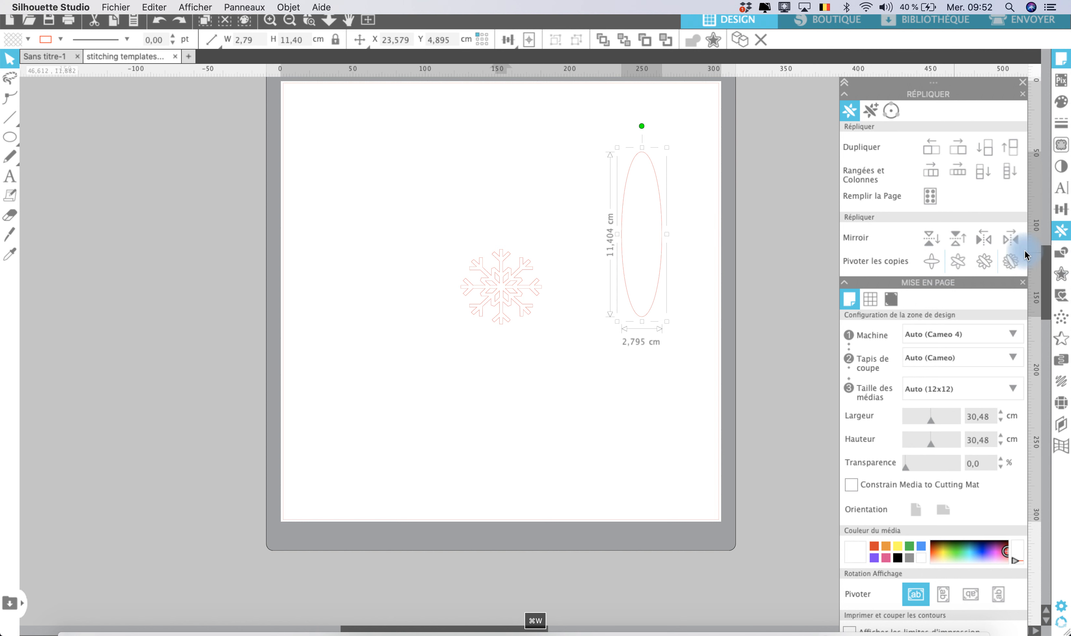
pyautogui.click(961, 262)
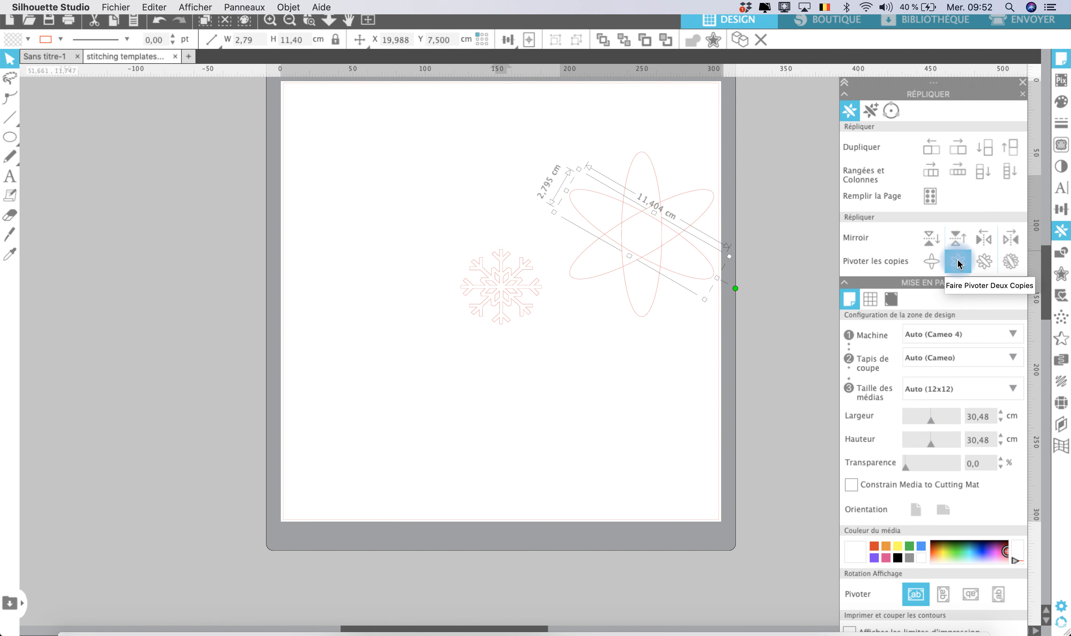
pyautogui.click(987, 267)
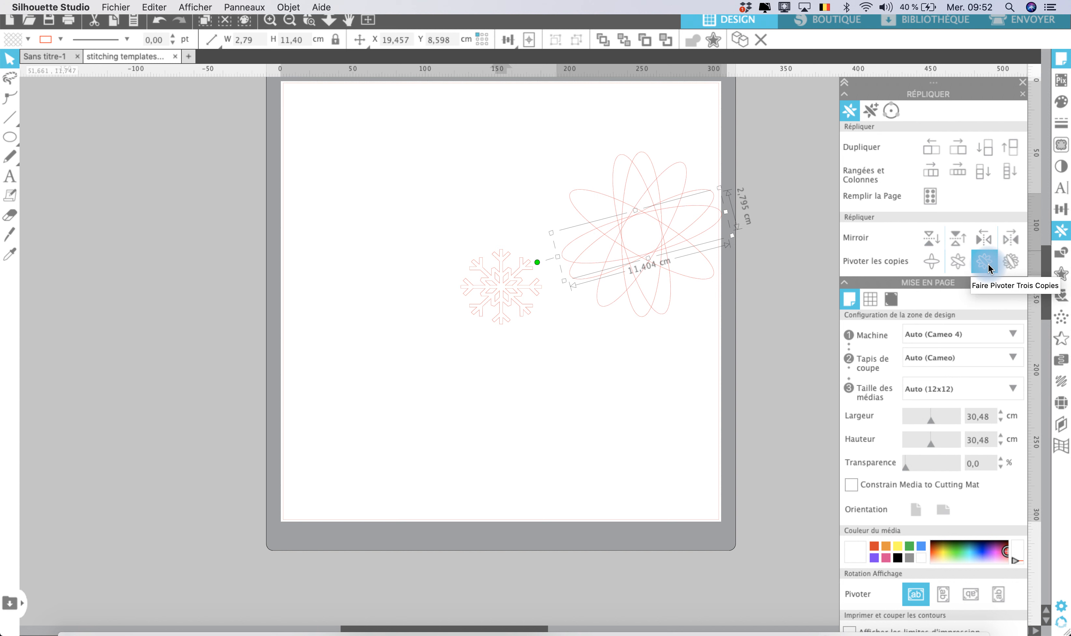
pyautogui.press('super+z')
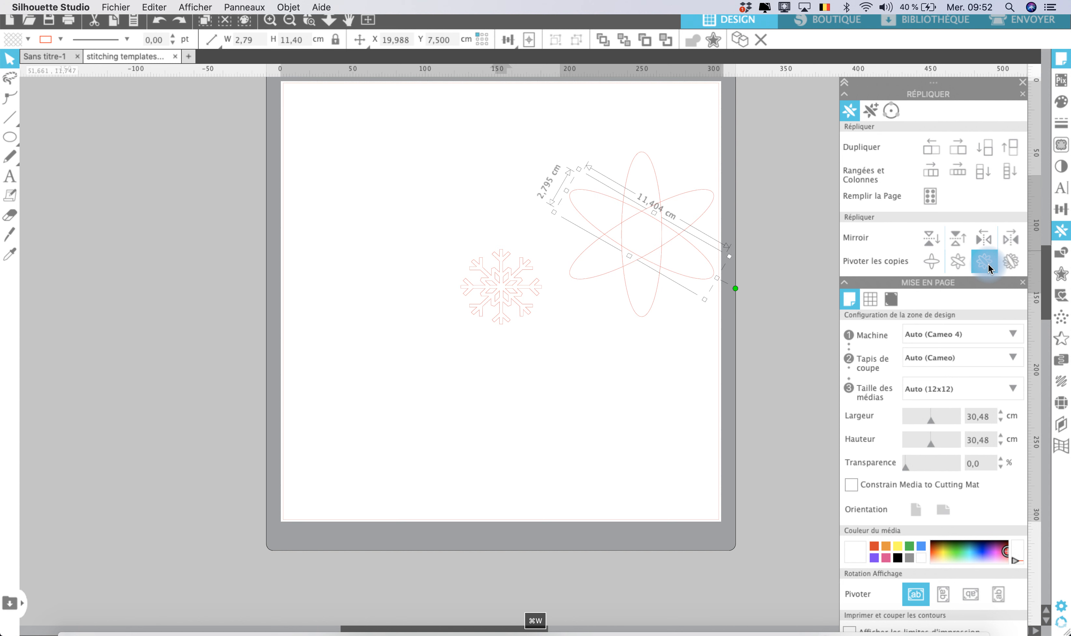
pyautogui.press('super+z')
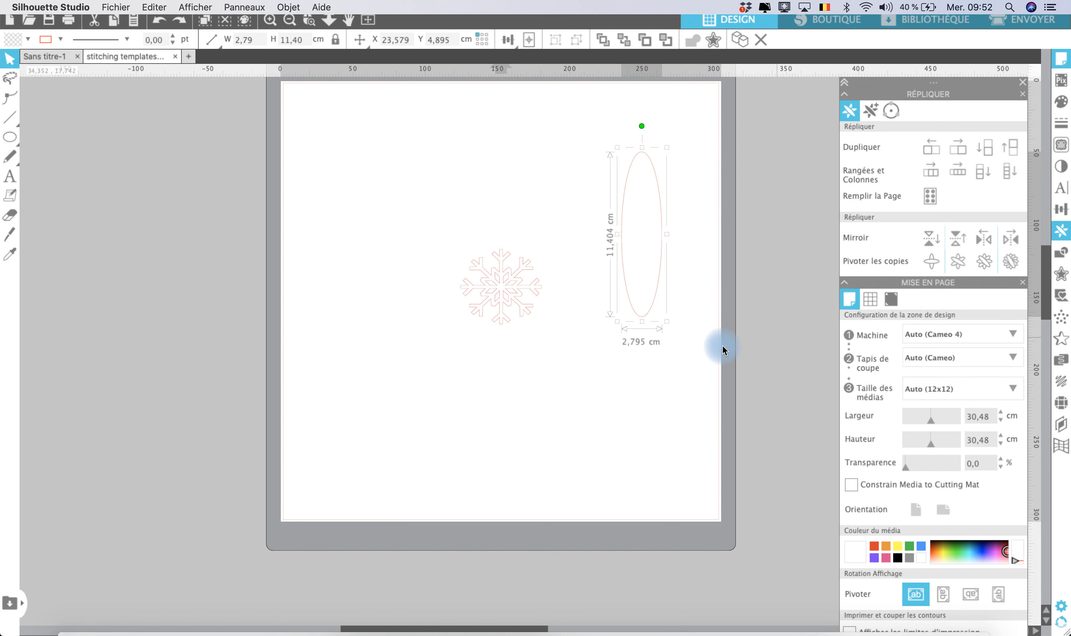
# Show the ellipse's rotation centre marker, try three rotated copies around its middle, and undo them
pyautogui.click(659, 298)
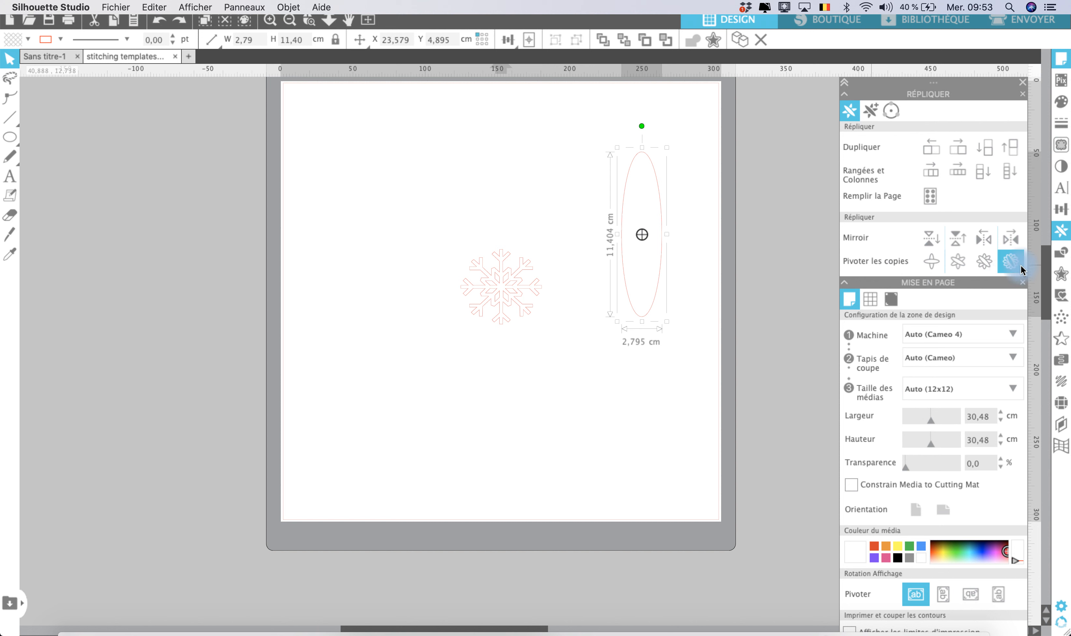
pyautogui.click(984, 262)
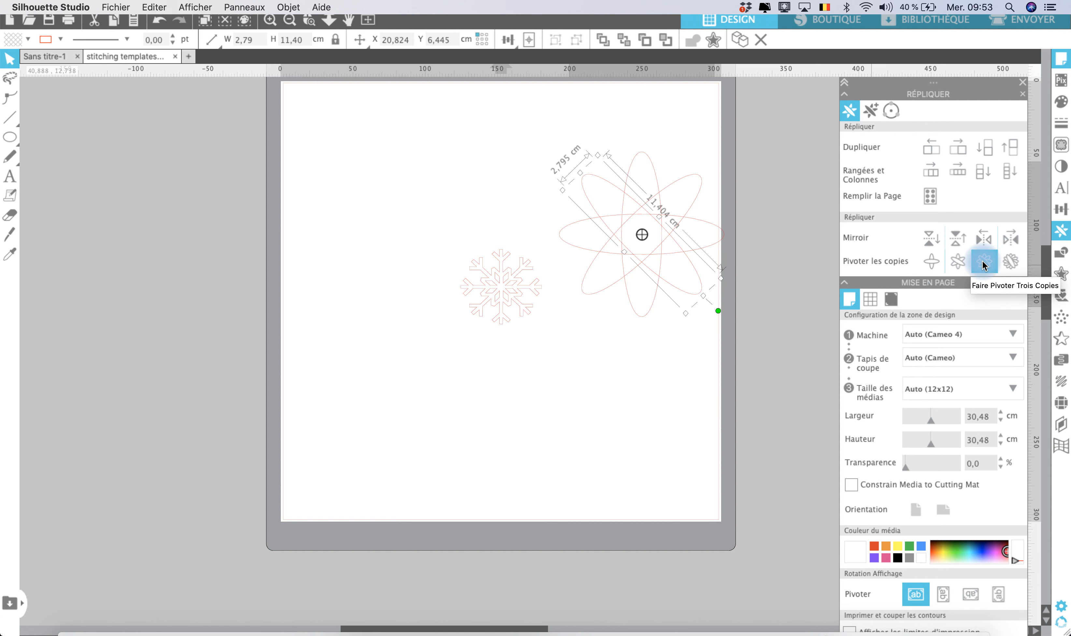
pyautogui.press('super+z')
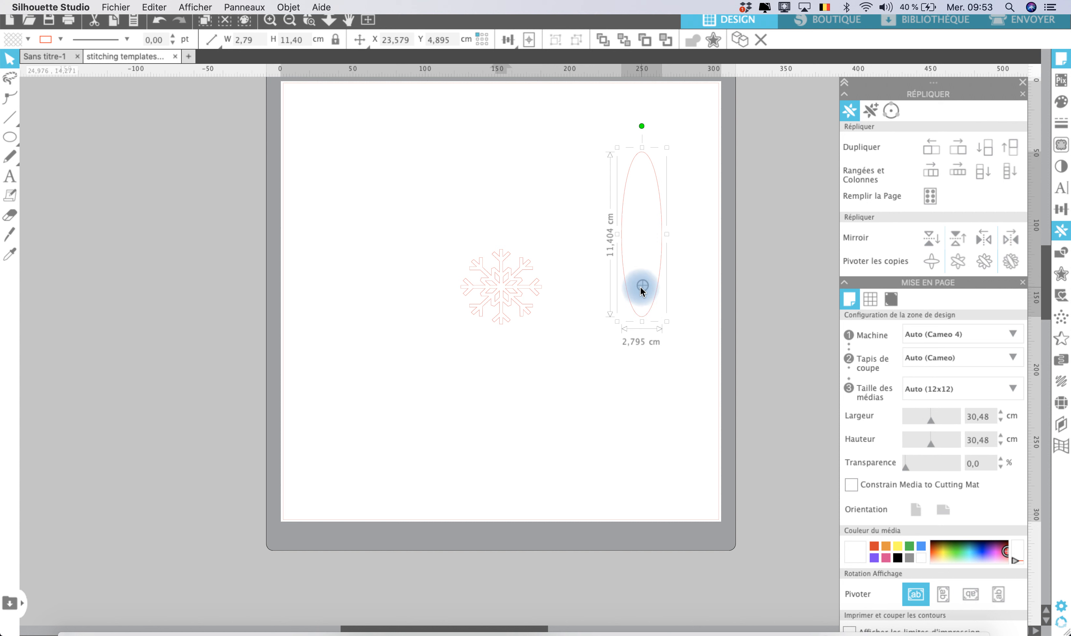
# Move the snowflake off the page, onto the empty area left of the cutting mat
pyautogui.click(500, 292)
pyautogui.moveTo(316, 274); pyautogui.dragTo(168, 241)
pyautogui.click(195, 248)
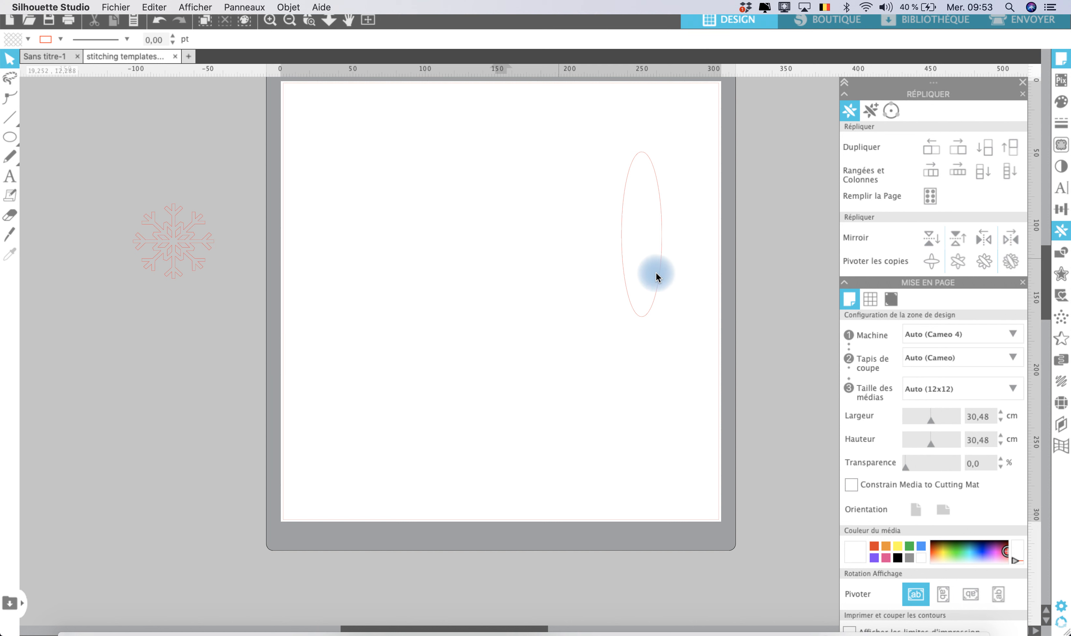
# With the rotation centre near the ellipse's lower end, create three rotated copies and another five rotated copies around it
pyautogui.click(652, 281)
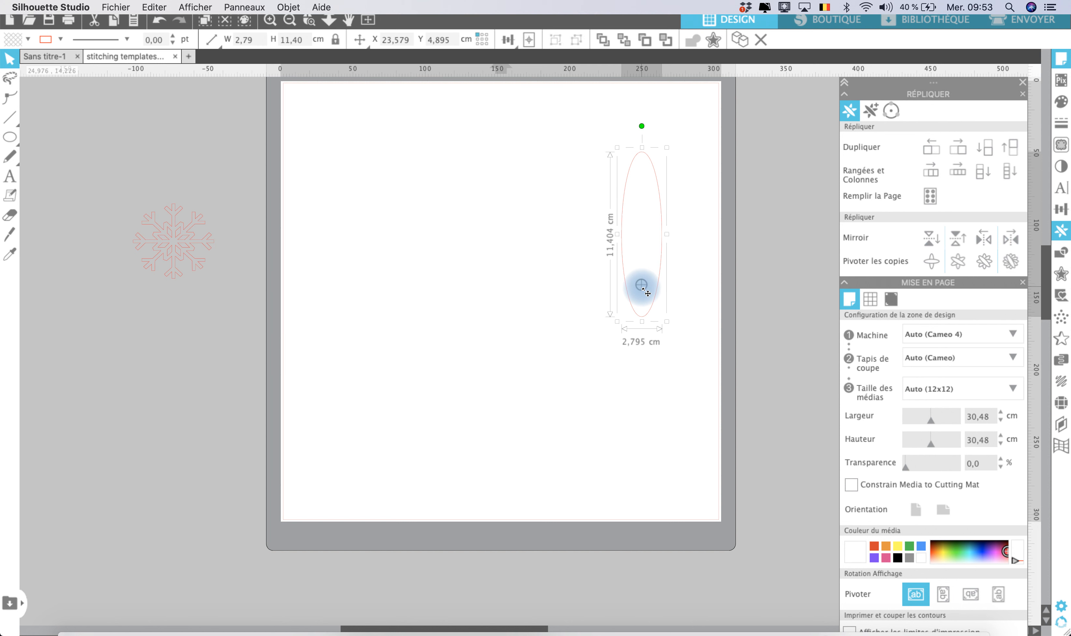
pyautogui.click(992, 268)
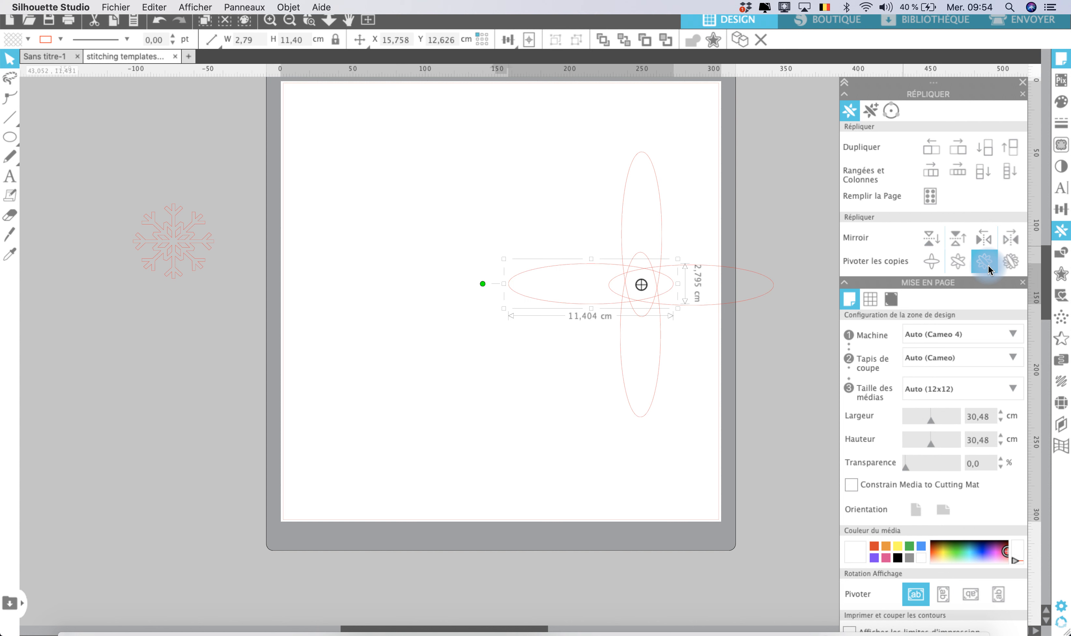
pyautogui.click(1010, 263)
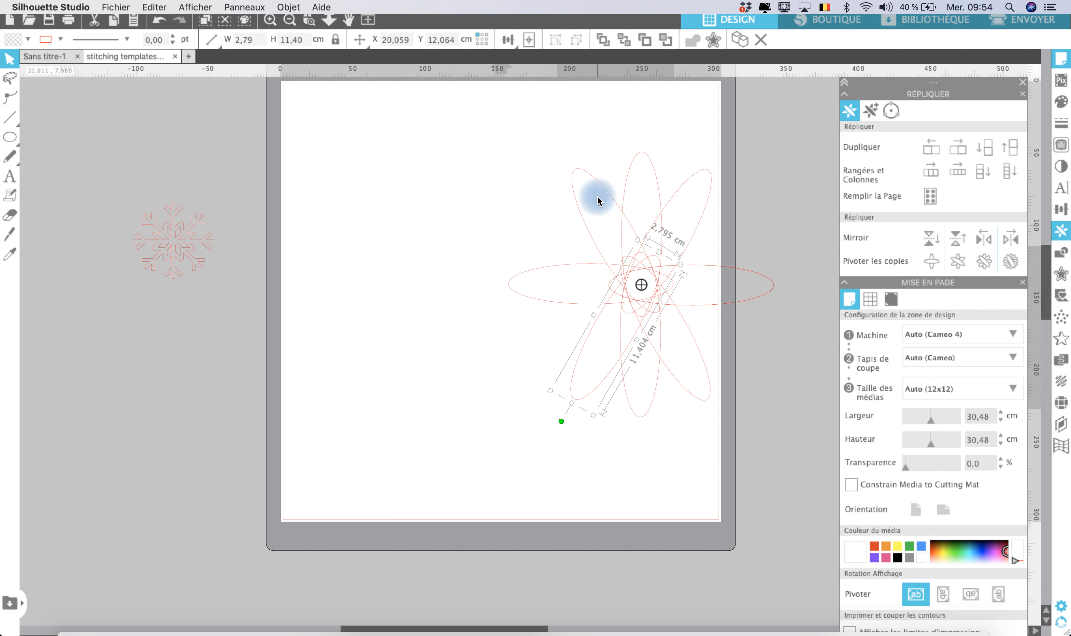
pyautogui.click(504, 202)
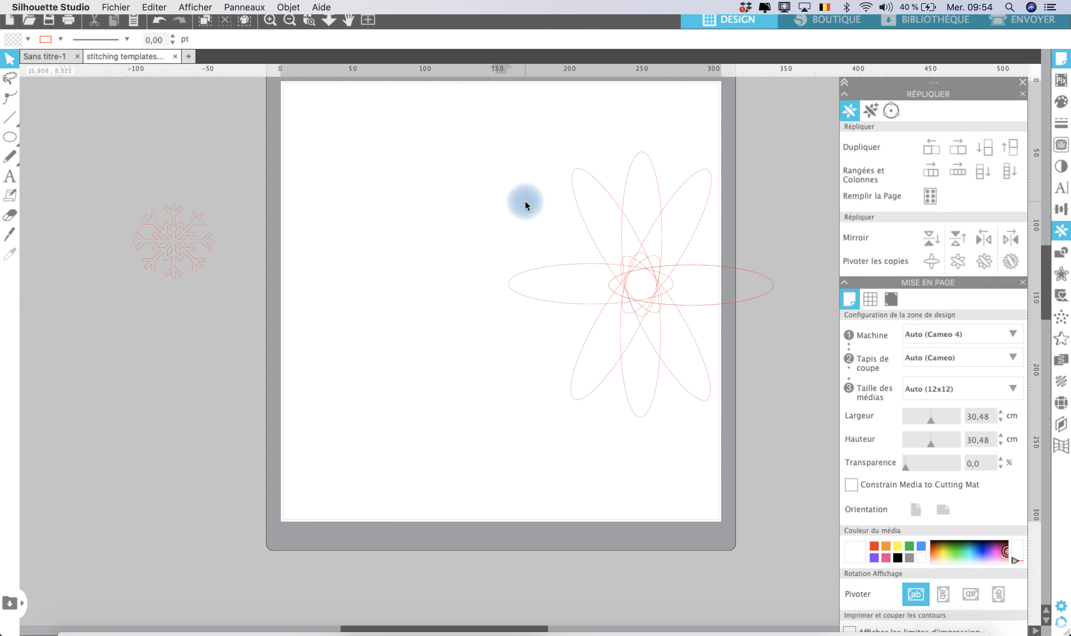
# Undo the rotated ellipse copies and remove the original ellipse from the page
pyautogui.press('super+z')
pyautogui.press('super+z')
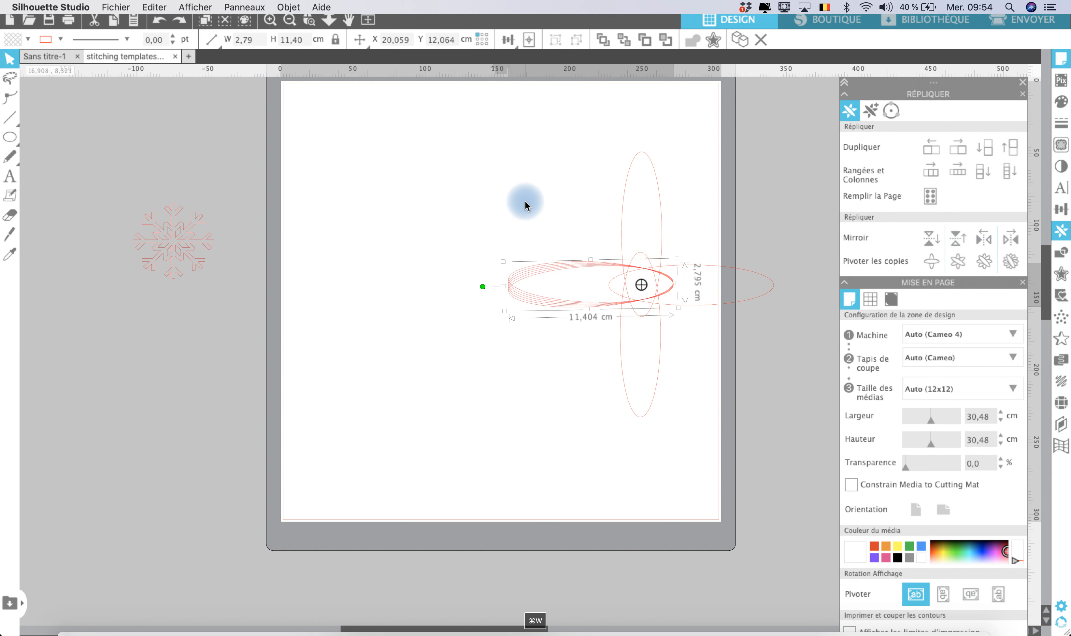
pyautogui.press('super+z')
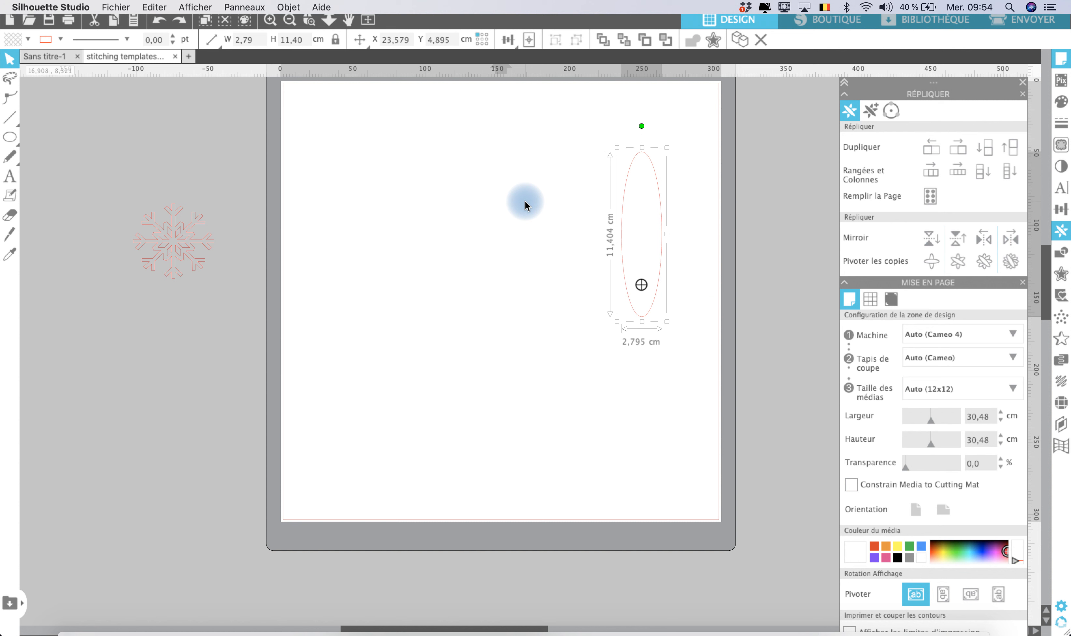
pyautogui.press('super+z')
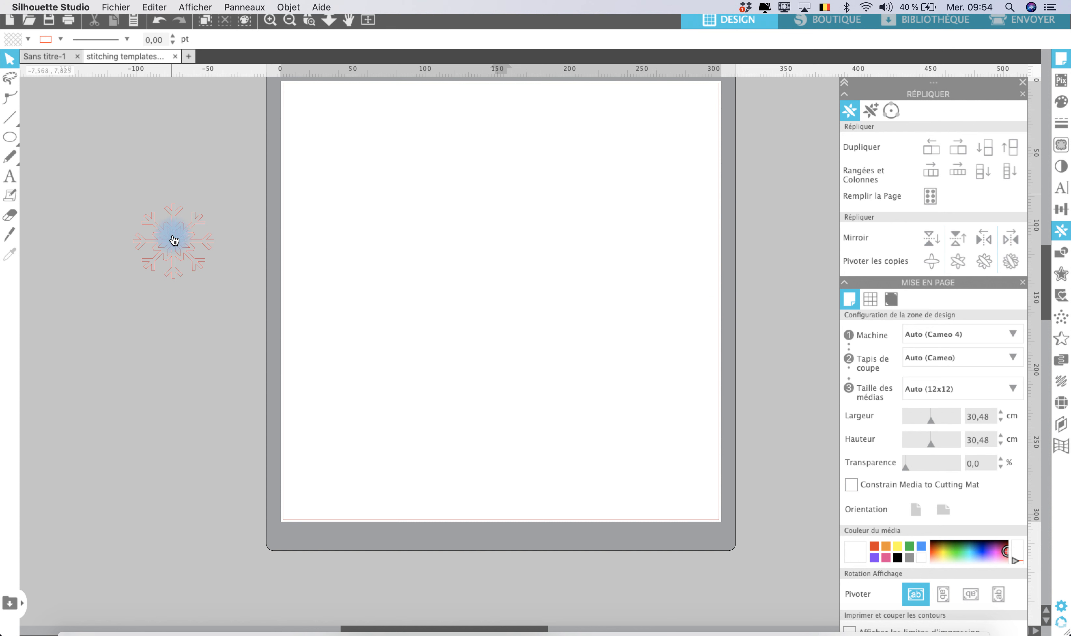
# Move the snowflake back to the upper middle of the page and place its rotation centre at its lowest tip
pyautogui.moveTo(167, 252); pyautogui.dragTo(502, 180)
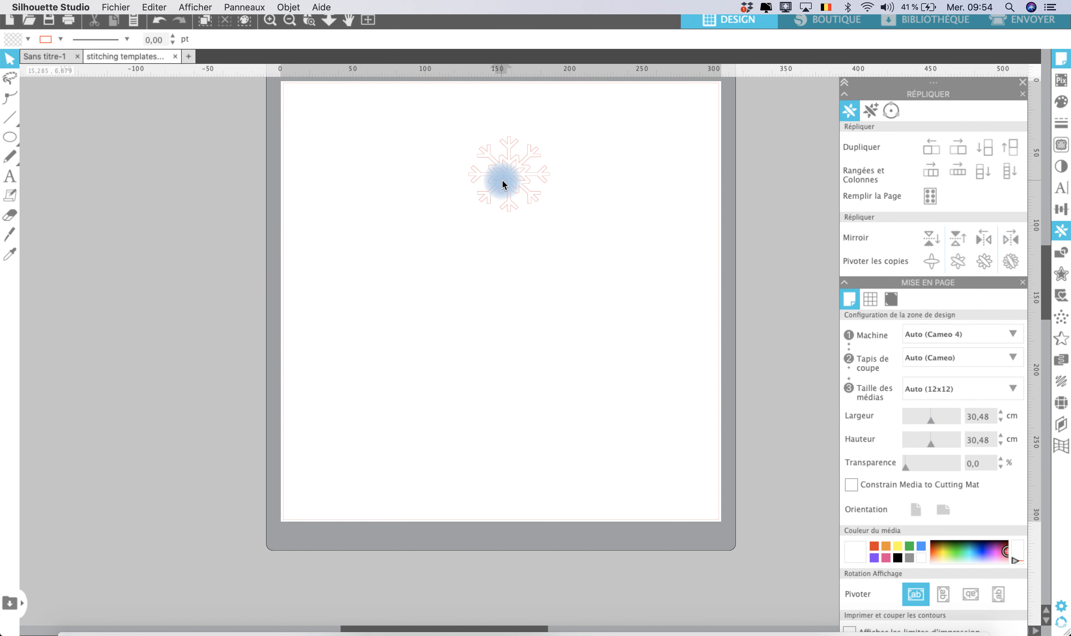
pyautogui.click(509, 176)
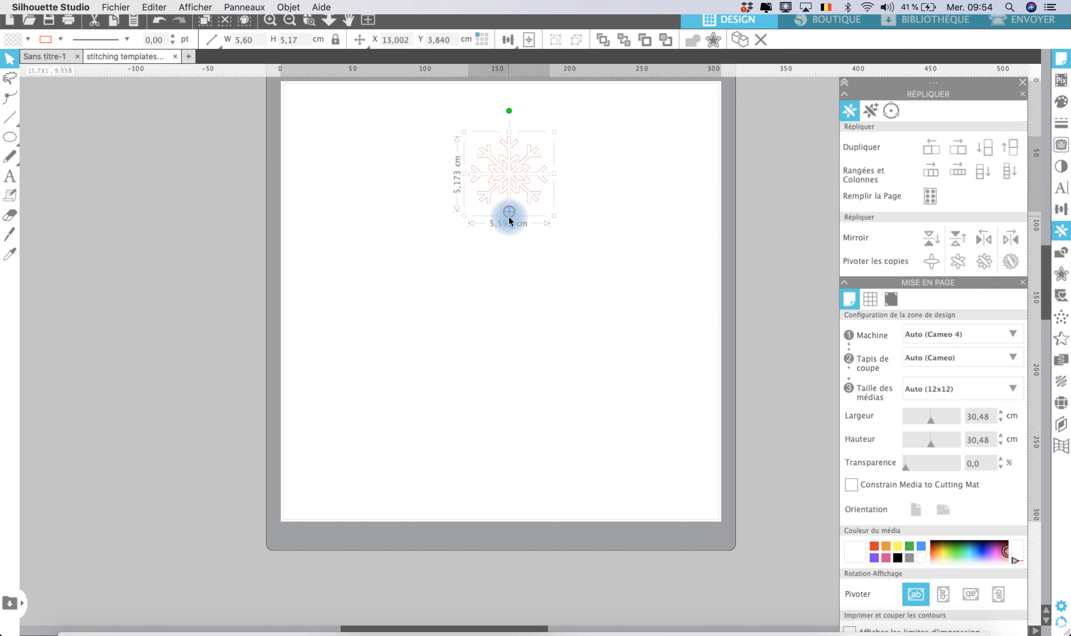
# Try two rotated copies of the snowflake around its lowest tip, and undo them
pyautogui.click(958, 263)
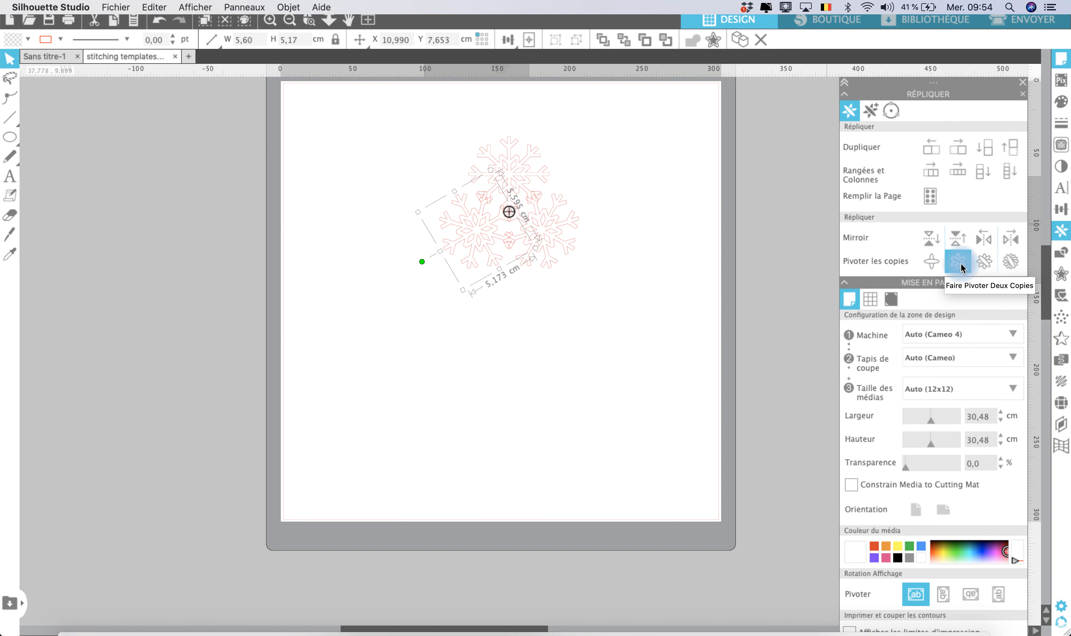
pyautogui.click(869, 279)
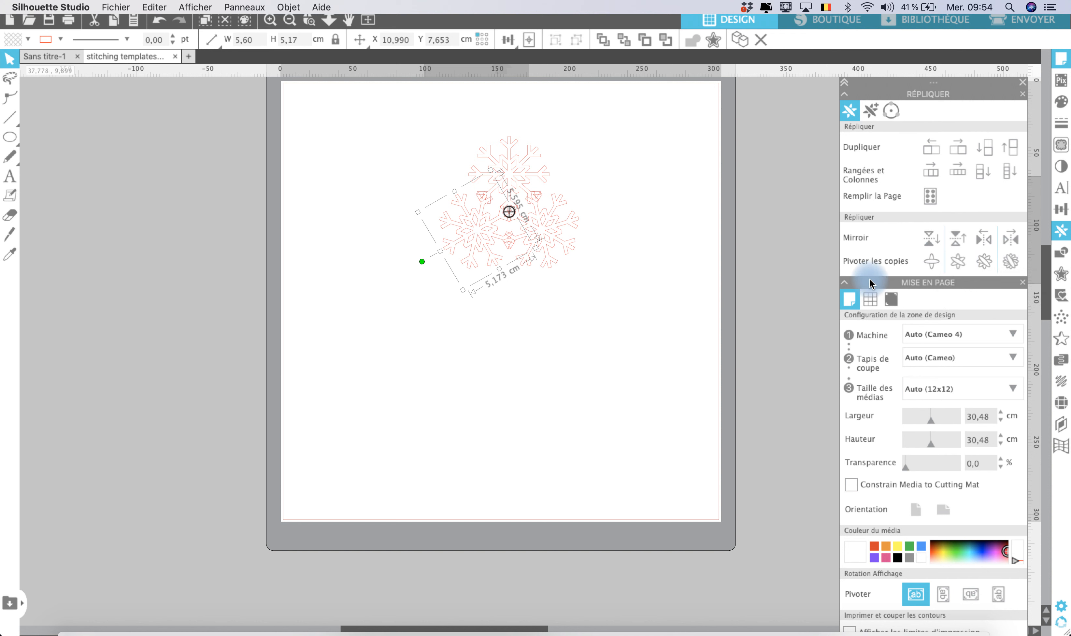
pyautogui.press('super+z')
# Move the snowflake's rotation centre straight down to just below the middle of the page and create five rotated copies around it
pyautogui.click(485, 356)
pyautogui.click(533, 132)
pyautogui.click(509, 213)
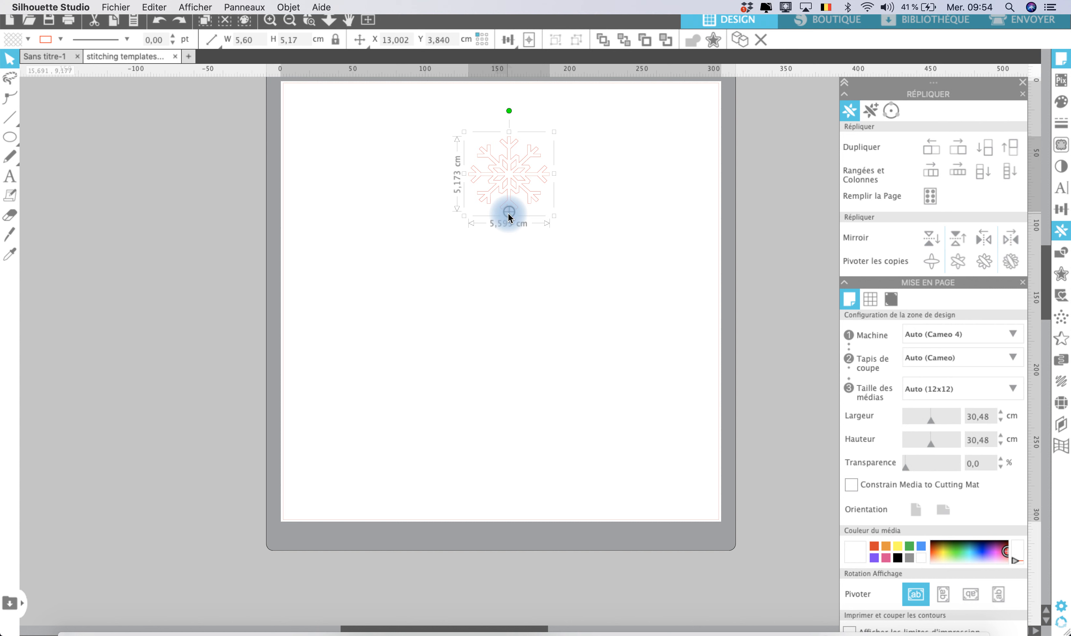
pyautogui.moveTo(509, 214); pyautogui.dragTo(509, 341)
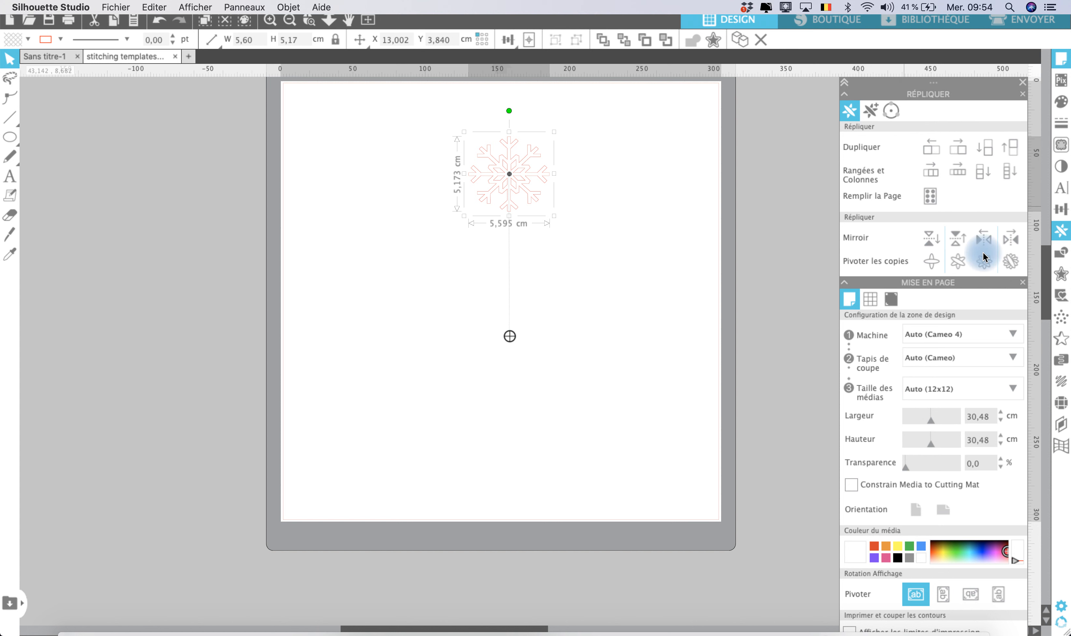
pyautogui.click(1010, 262)
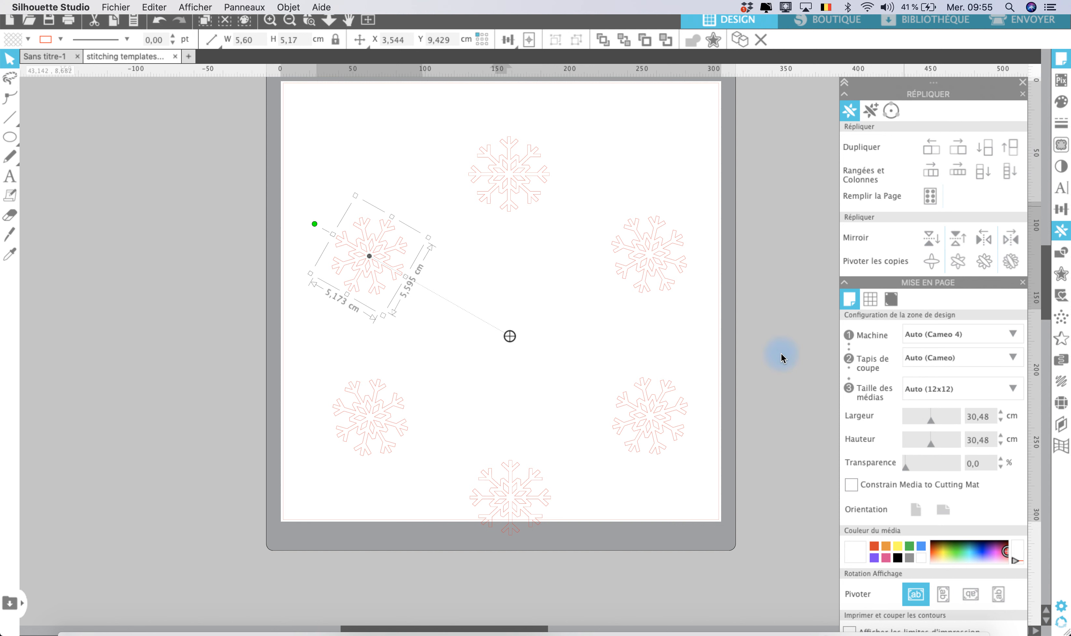
# Group all six snowflakes of the ring into one object and leave it deselected
pyautogui.click(673, 171)
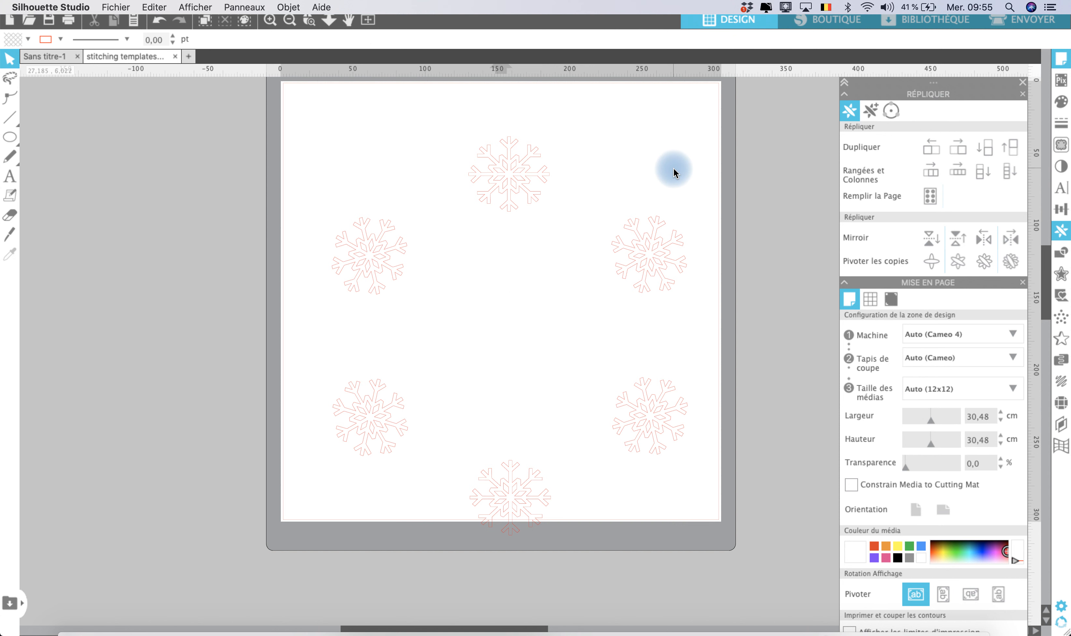
pyautogui.click(538, 178)
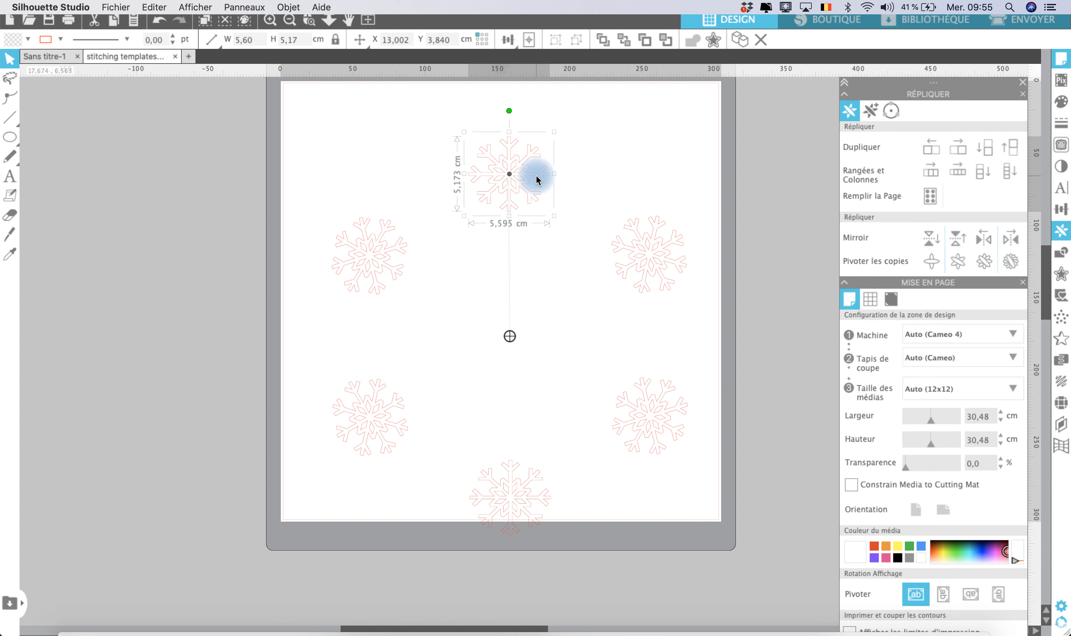
pyautogui.click(302, 97)
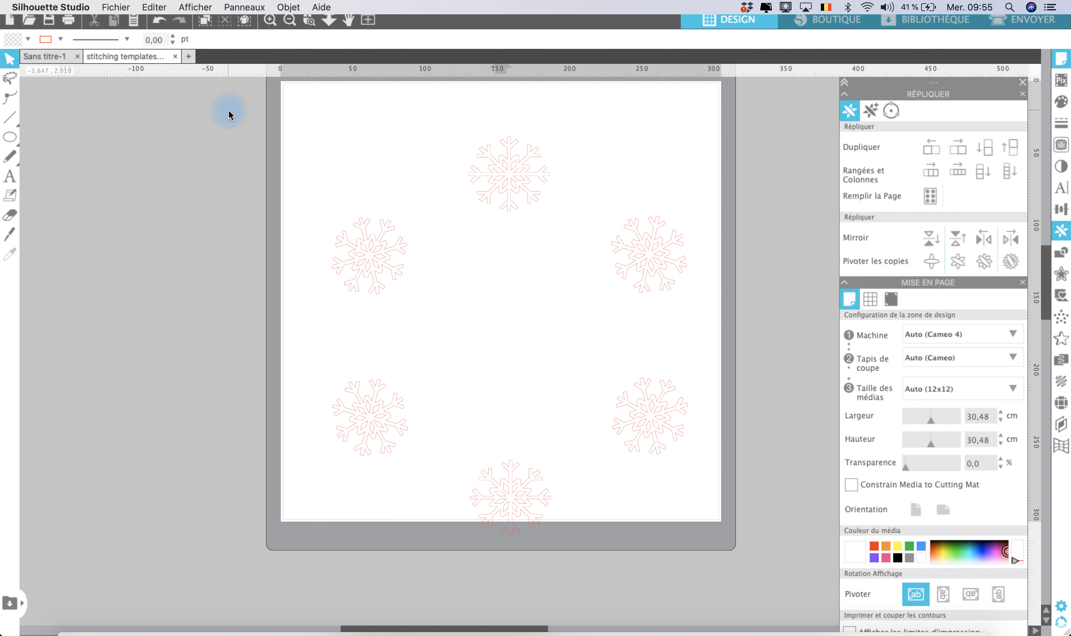
pyautogui.press('super+a')
pyautogui.press('super+g')
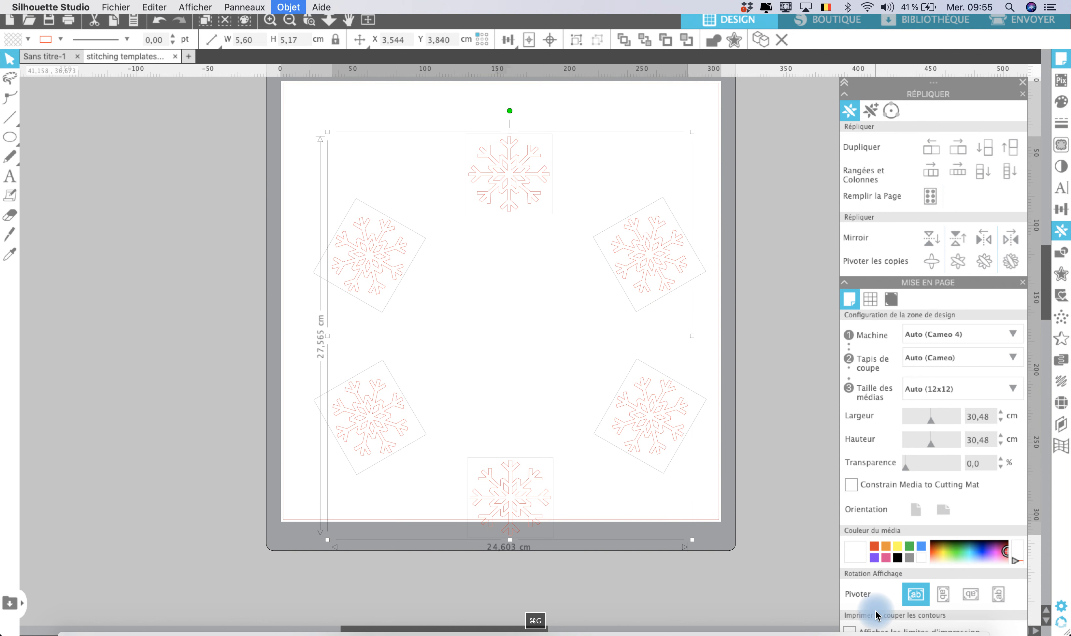
pyautogui.click(646, 114)
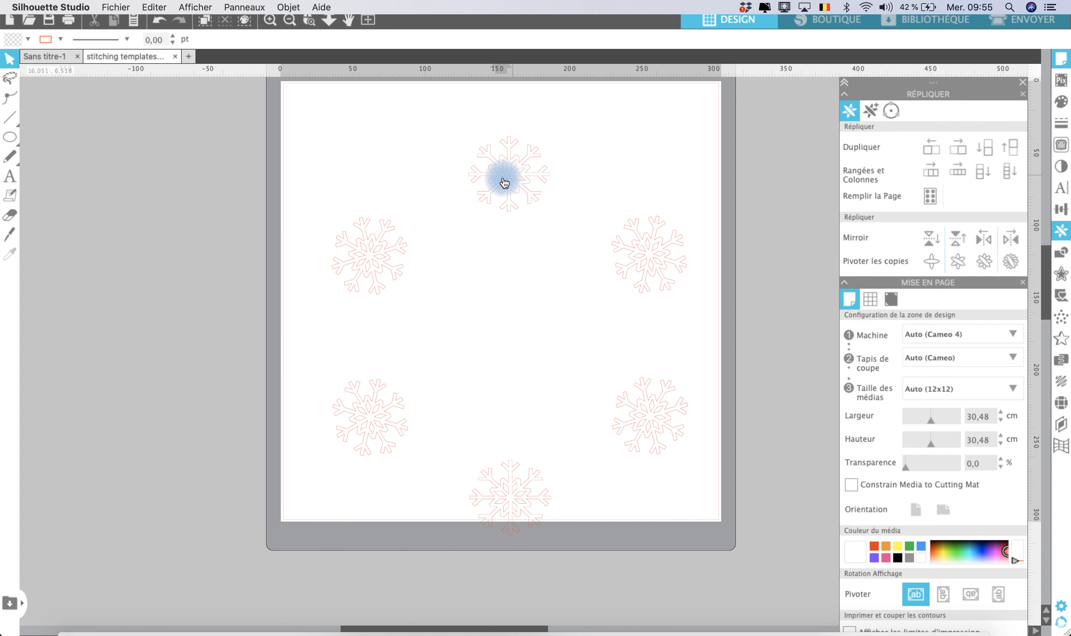
# Try an upright ellipse about 4.19 cm wide and 8.52 cm high in the page's upper-left corner, and undo it
pyautogui.click(10, 139)
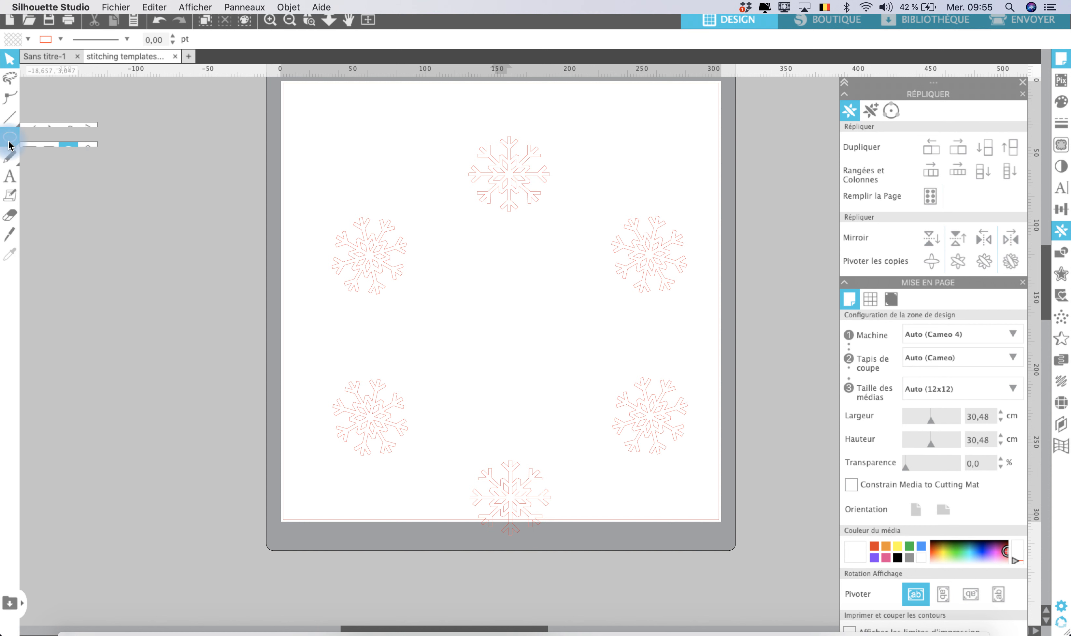
pyautogui.moveTo(371, 234); pyautogui.dragTo(307, 105)
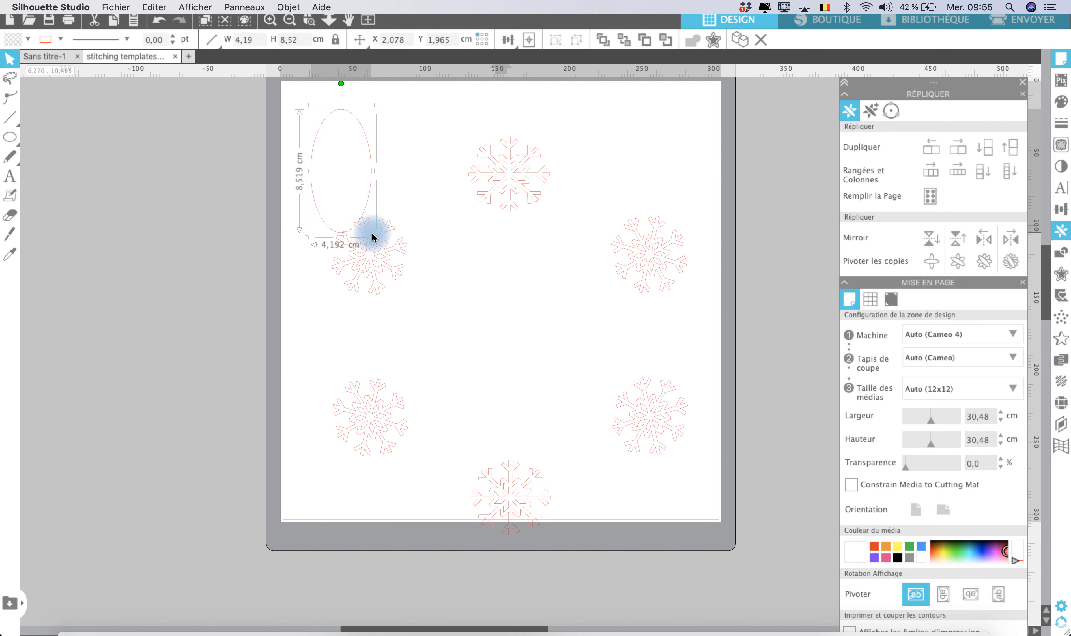
pyautogui.press('super+z')
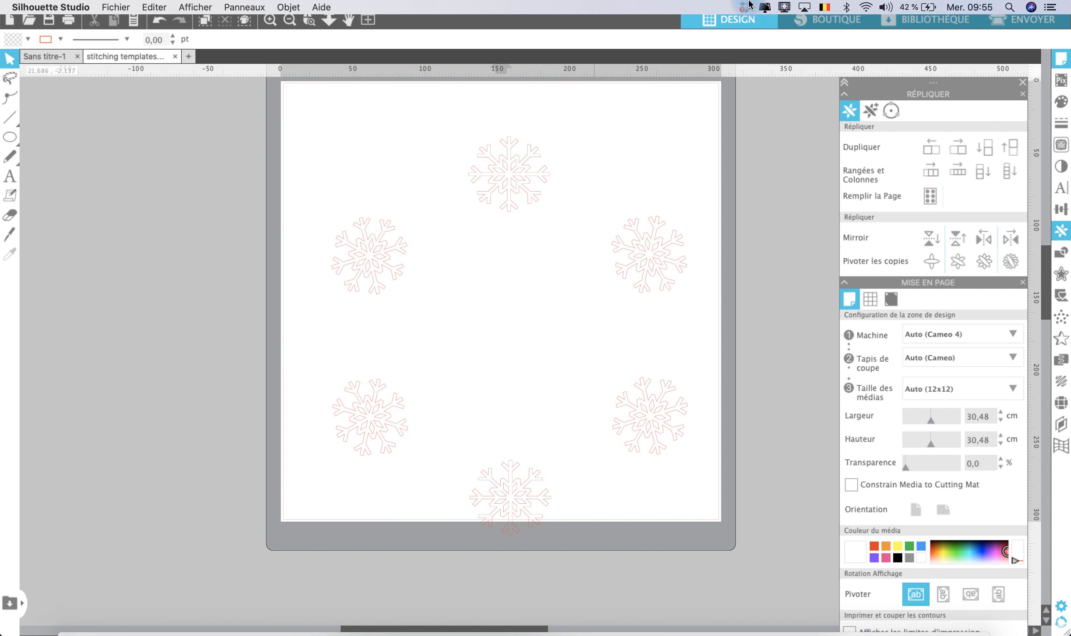
pyautogui.click(784, 7)
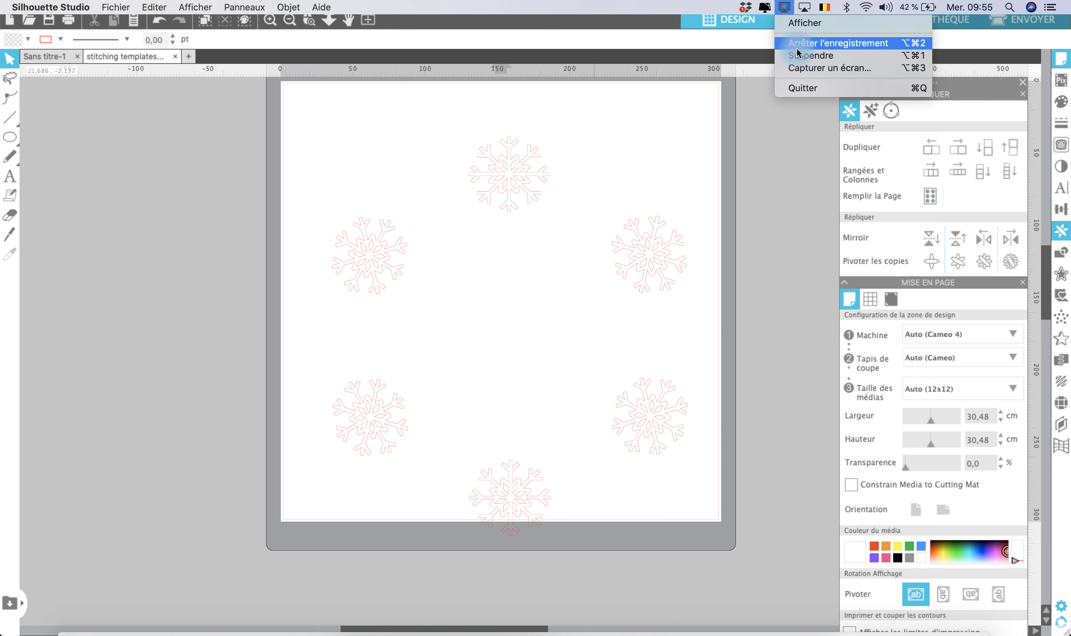